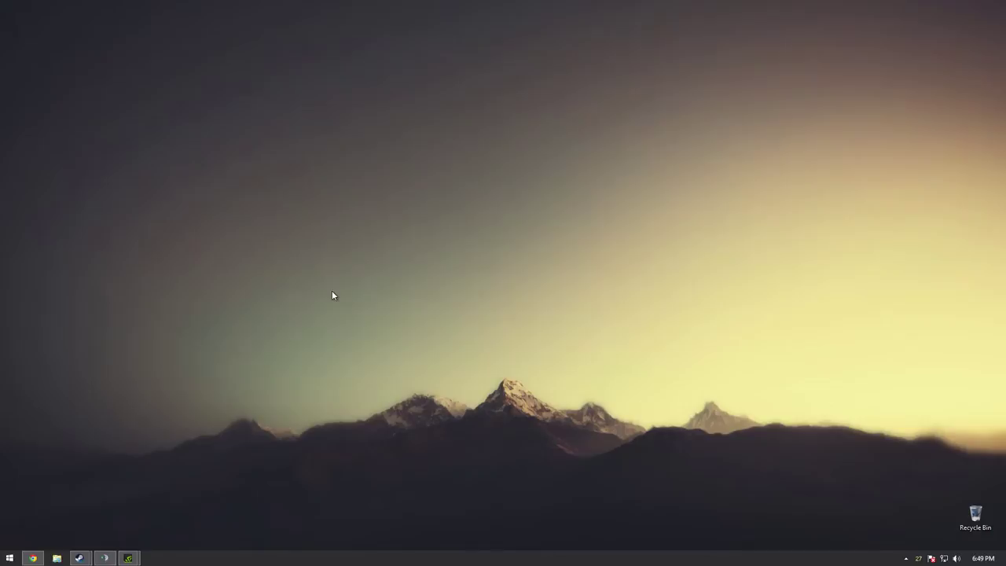
# Bring up the TeamSpeak 3 window, open Mumble from the hidden tray programs, and place it beside TeamSpeak
pyautogui.click(104, 558)
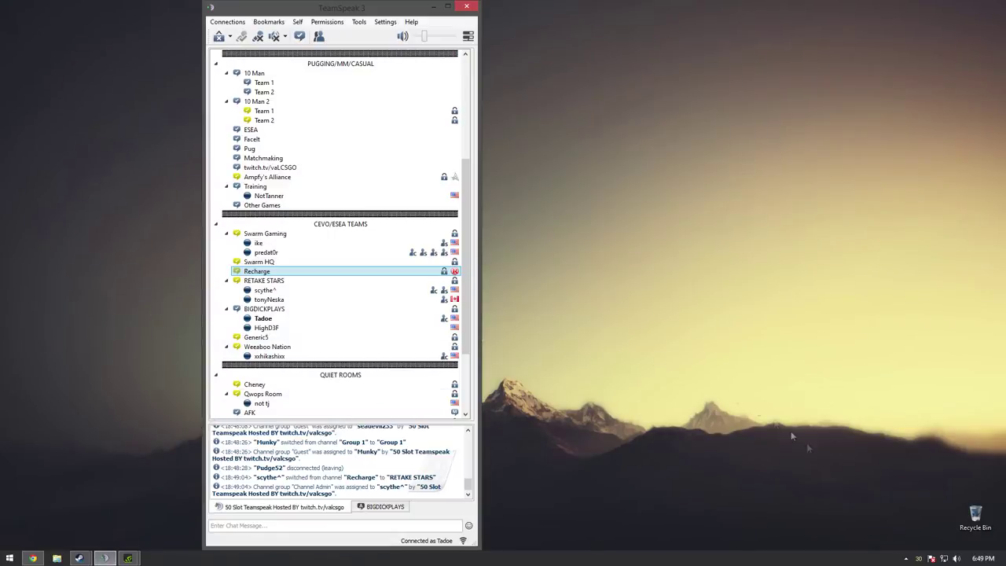
pyautogui.click(906, 558)
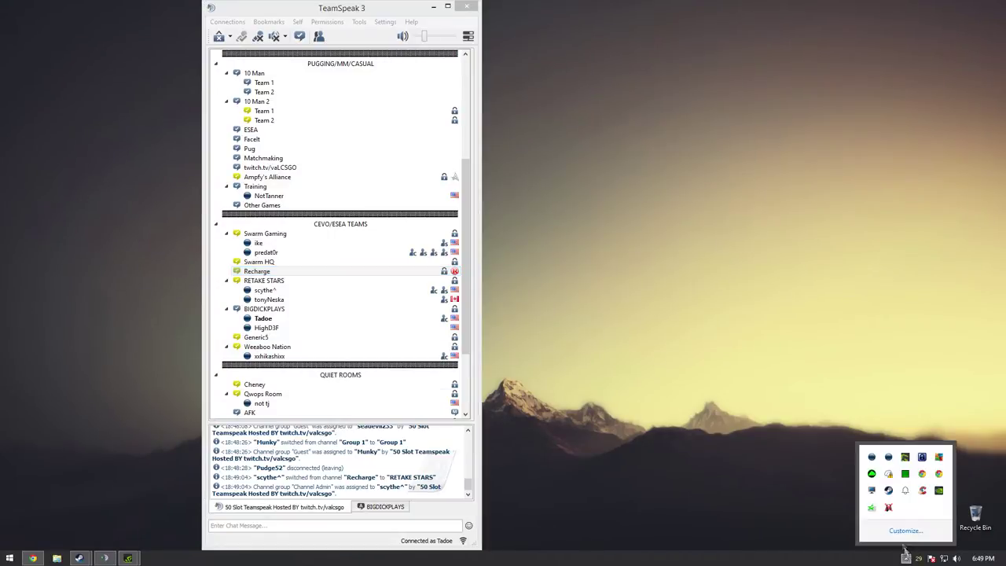
pyautogui.click(889, 509)
pyautogui.moveTo(490, 9); pyautogui.dragTo(669, 6)
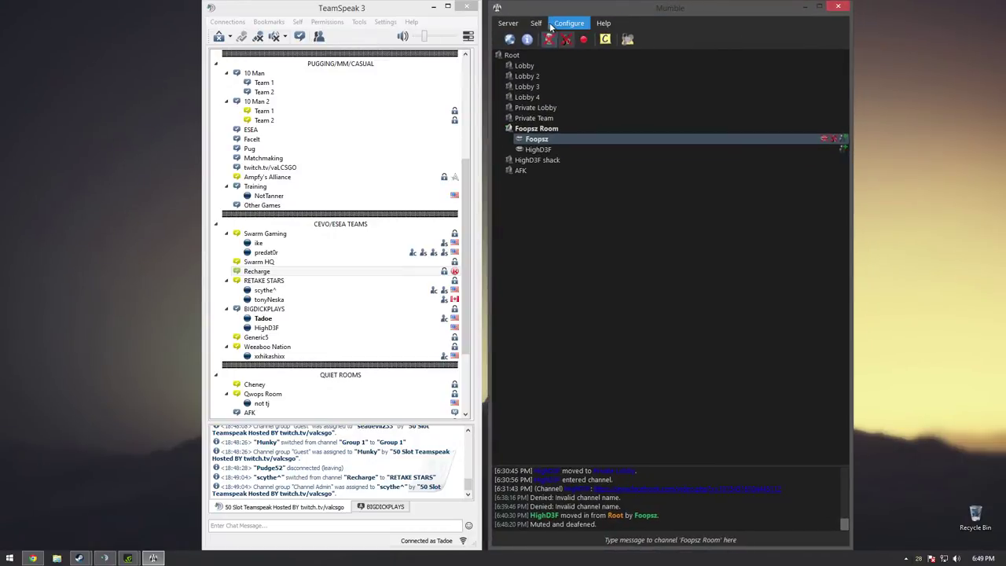
pyautogui.moveTo(572, 9); pyautogui.dragTo(568, 9)
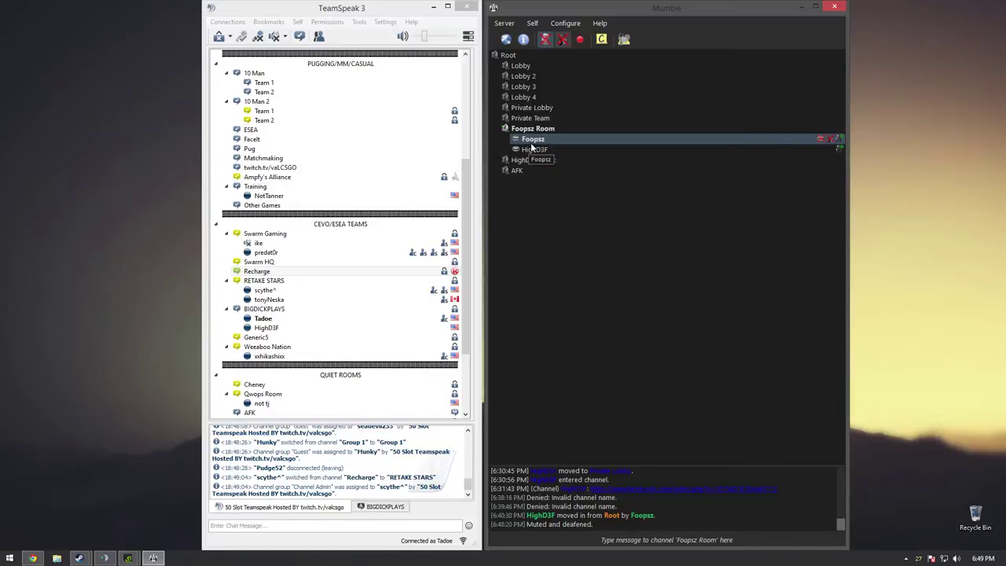
# Mute both the speakers and the microphone in TeamSpeak 3
pyautogui.click(314, 290)
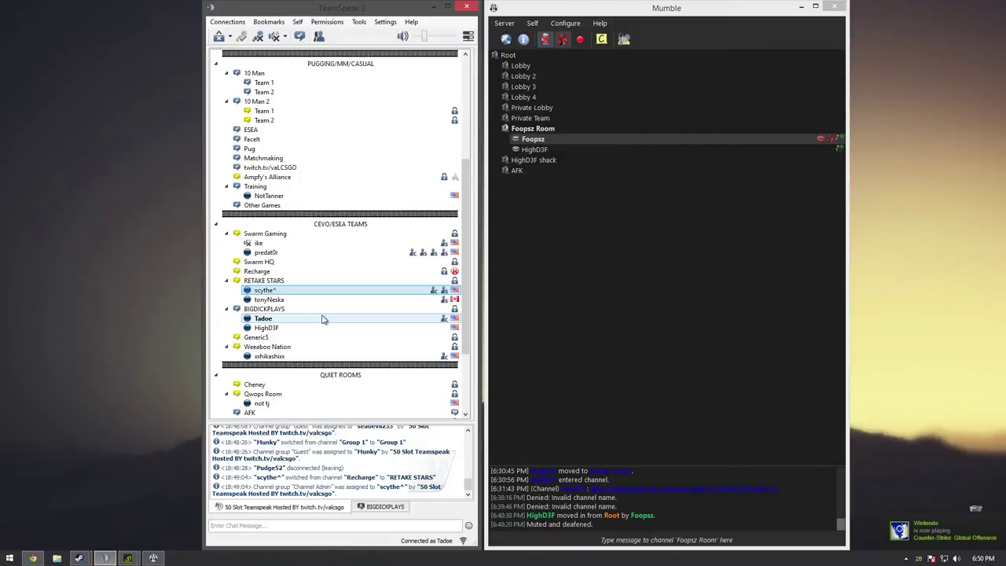
pyautogui.click(322, 319)
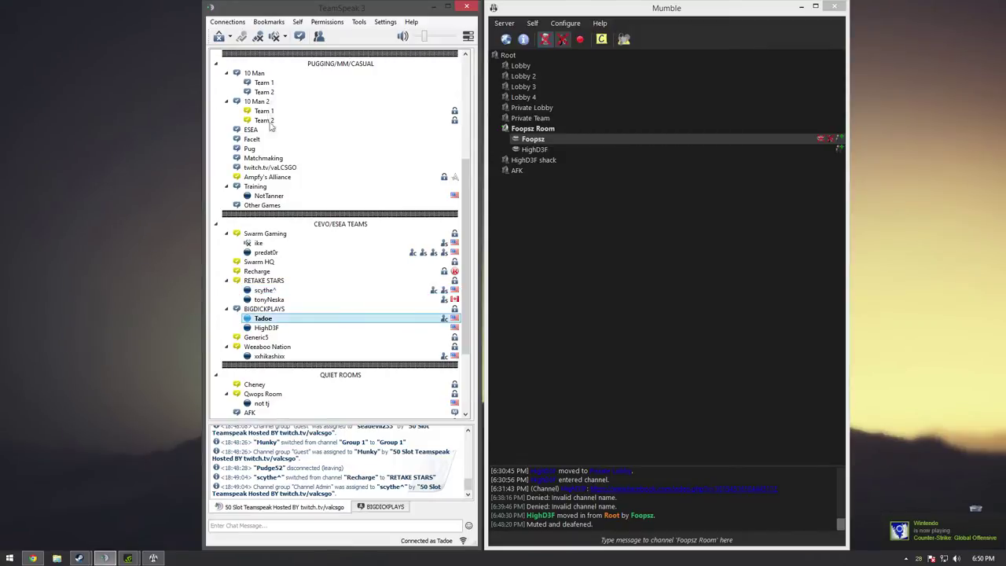
pyautogui.click(274, 36)
pyautogui.click(258, 36)
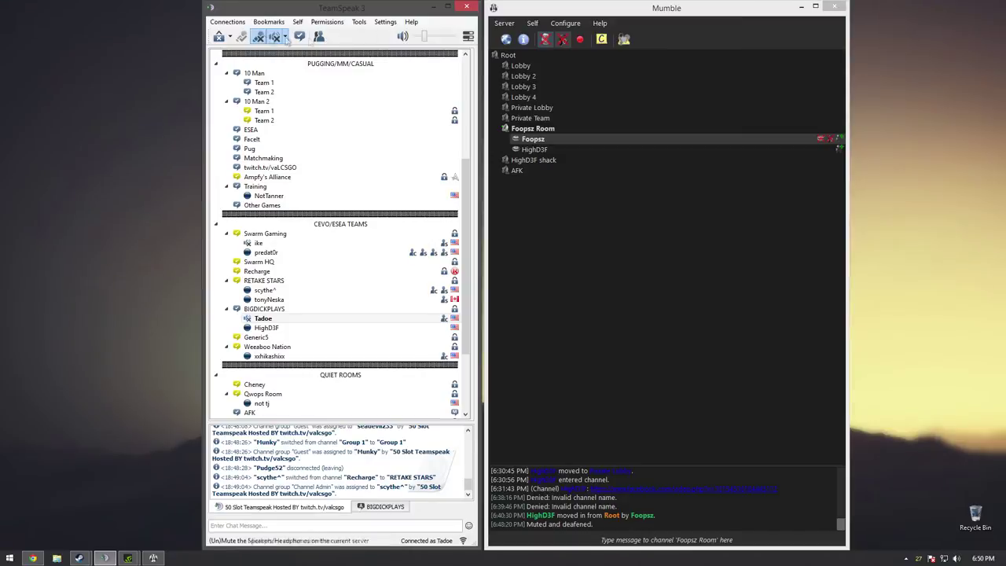
# Unmute and undeafen yourself in Mumble, and deafen yourself again
pyautogui.click(562, 41)
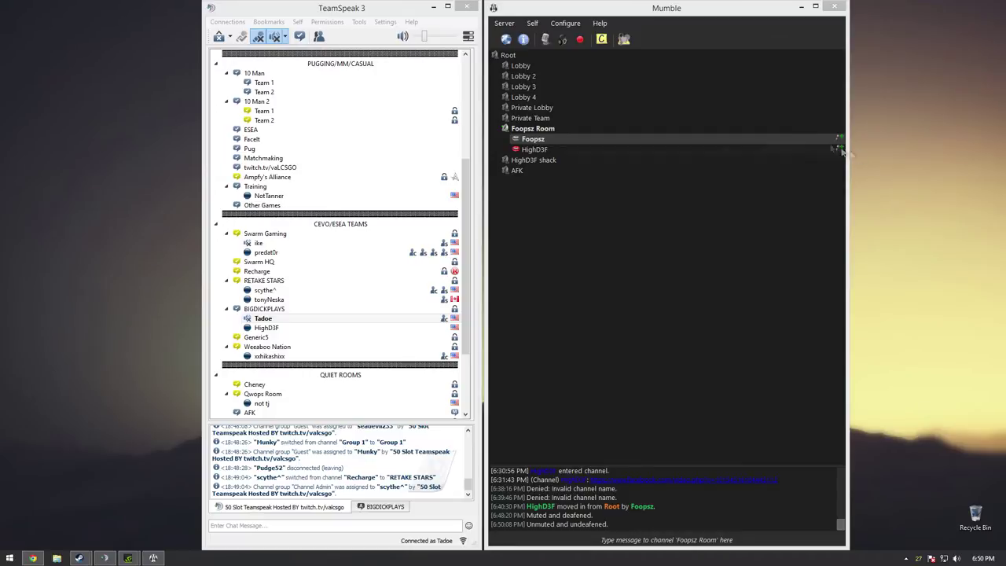
pyautogui.click(563, 43)
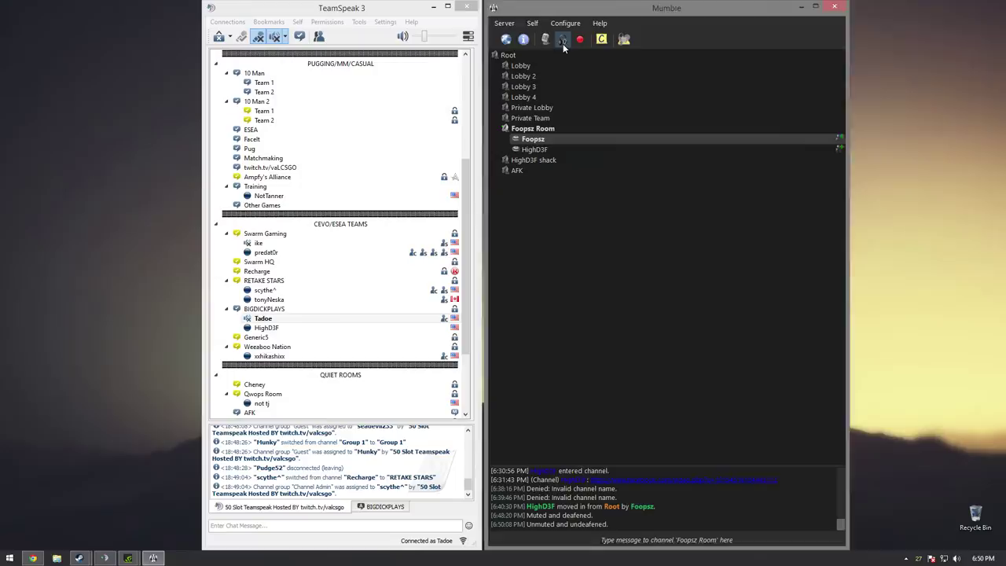
pyautogui.click(550, 118)
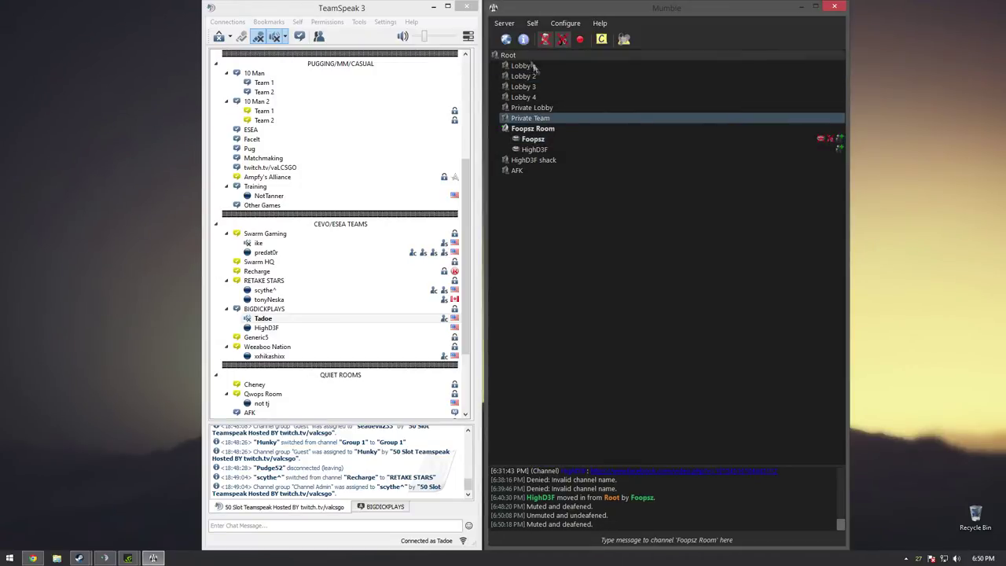
pyautogui.click(561, 66)
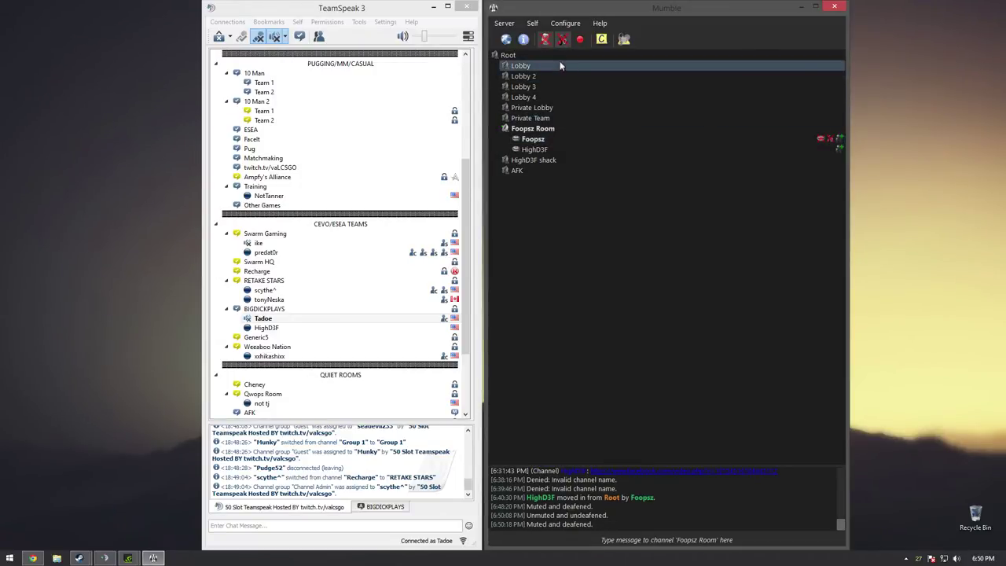
pyautogui.click(539, 150)
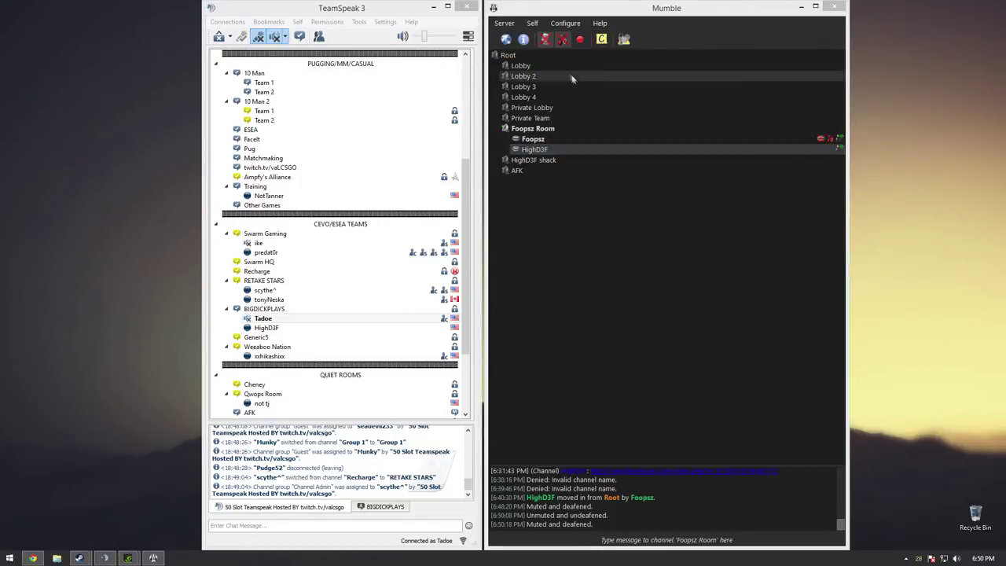
pyautogui.click(553, 57)
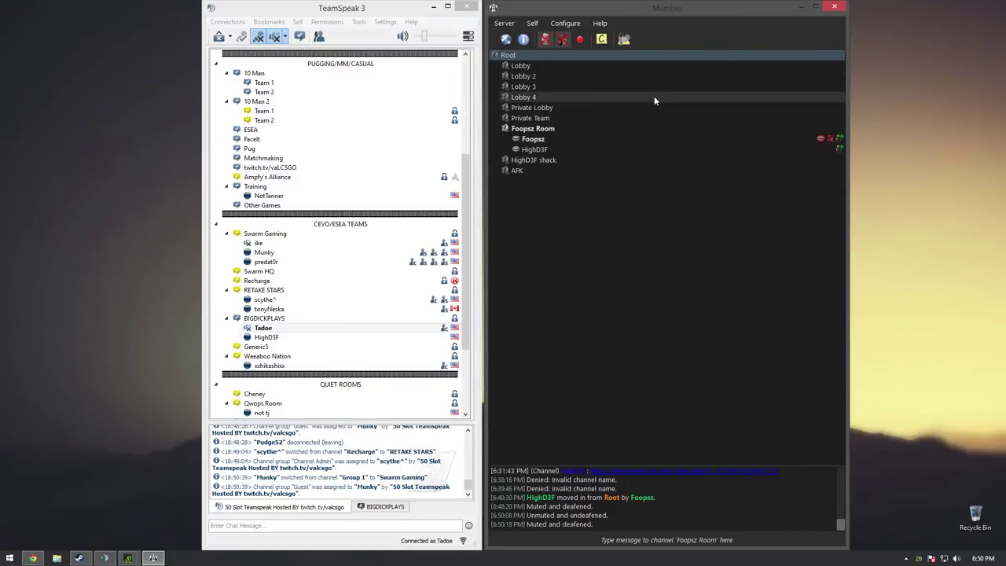
pyautogui.click(944, 132)
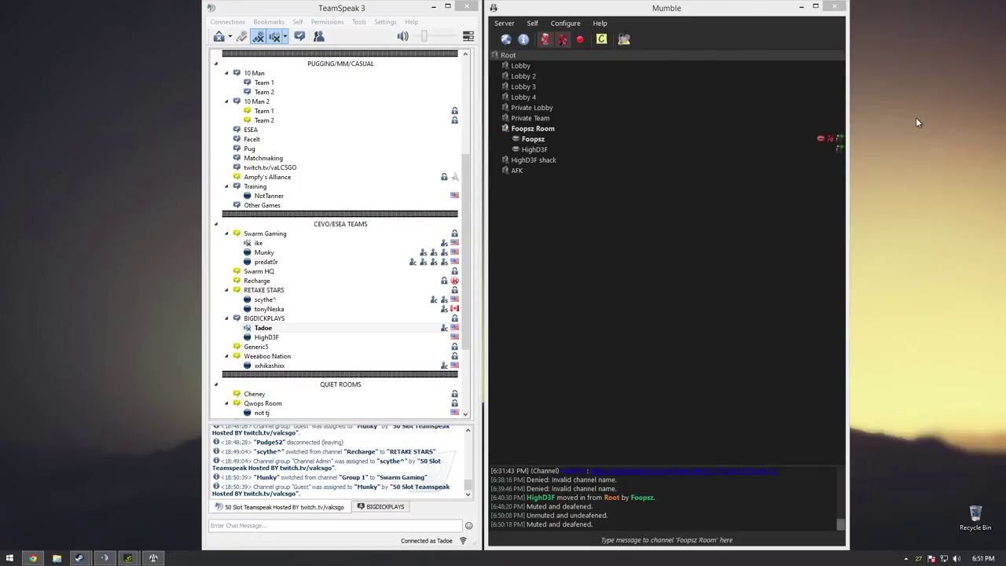
# Switch to Chrome, view the Windows download options for Mumble Client 1.2.8, and minimize the browser
pyautogui.click(33, 558)
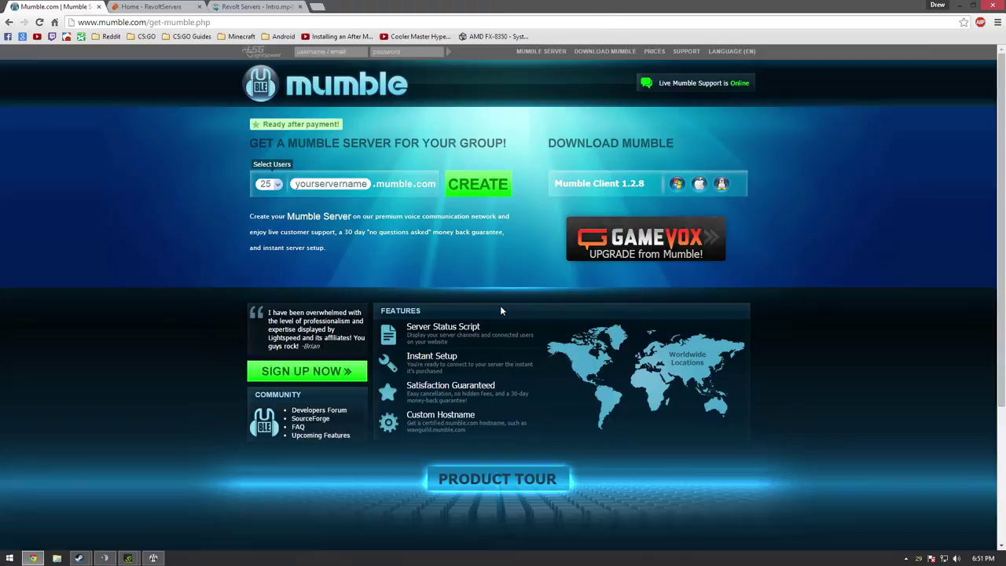
pyautogui.click(676, 183)
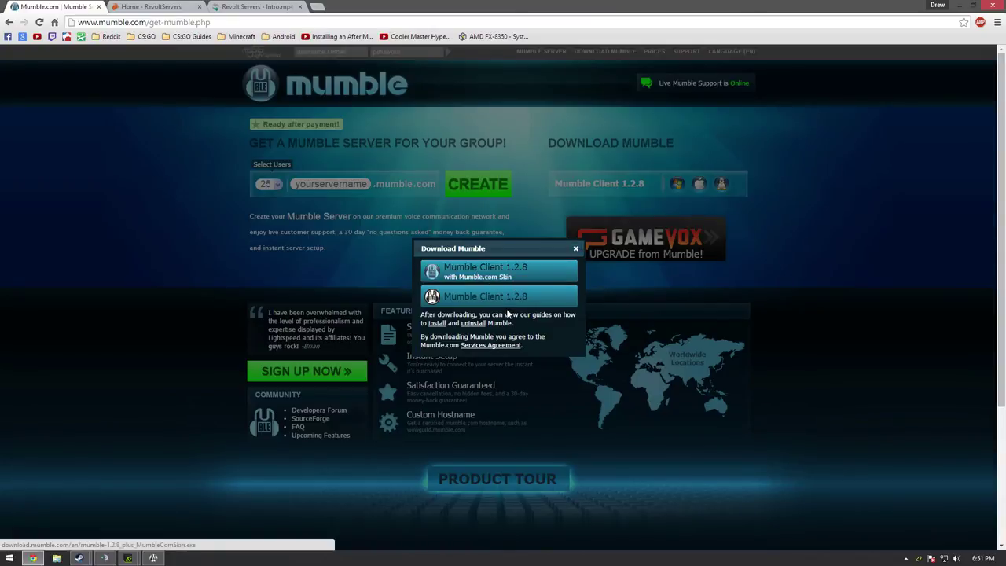
pyautogui.click(574, 249)
pyautogui.click(959, 6)
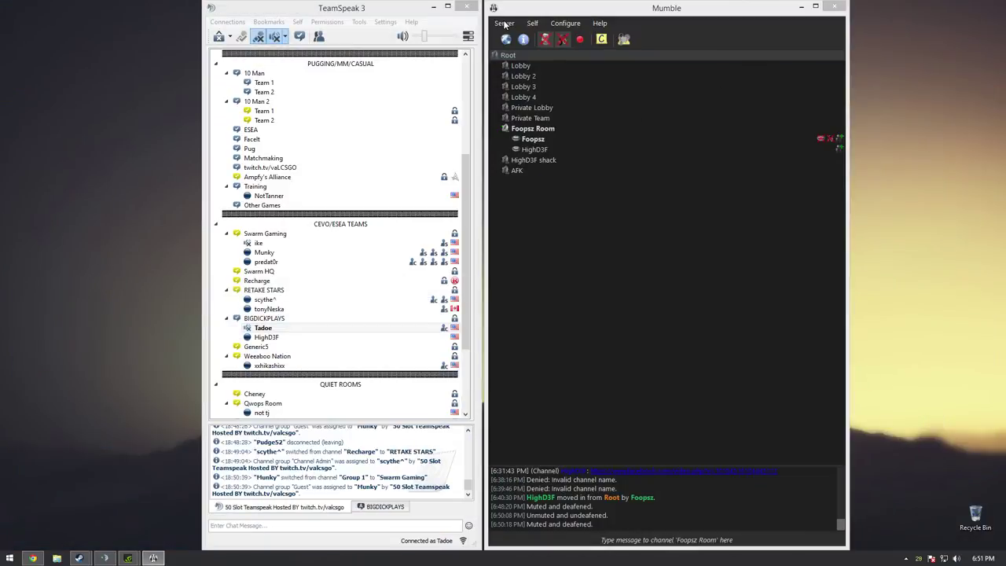
pyautogui.click(504, 24)
pyautogui.click(520, 37)
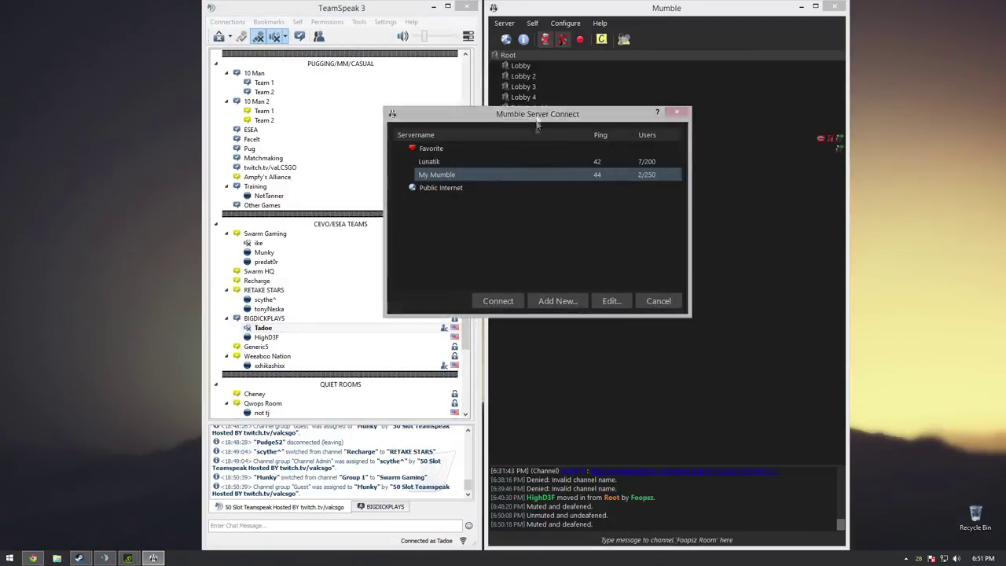
pyautogui.click(609, 304)
pyautogui.press('Tab')
pyautogui.press('Tab')
pyautogui.press('Tab')
pyautogui.press('Tab')
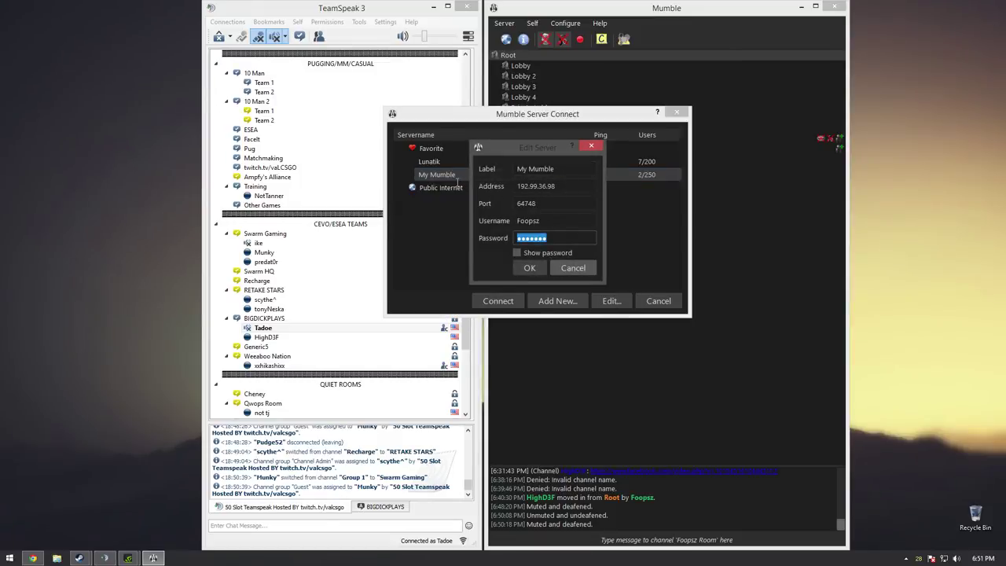
# Review the server entry's address, port, username and label fields, and close the entry and the server list
pyautogui.doubleClick(560, 187)
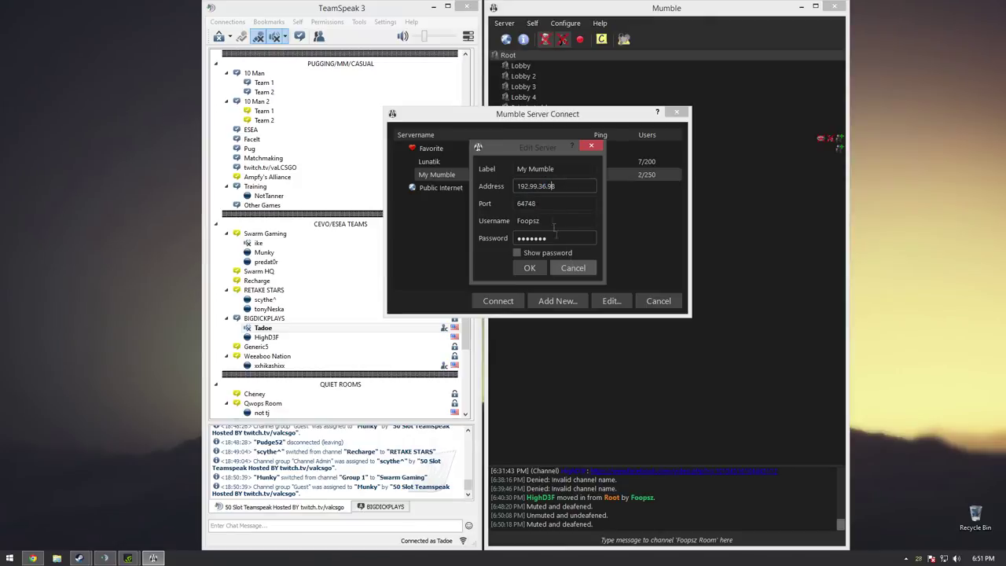
pyautogui.click(552, 204)
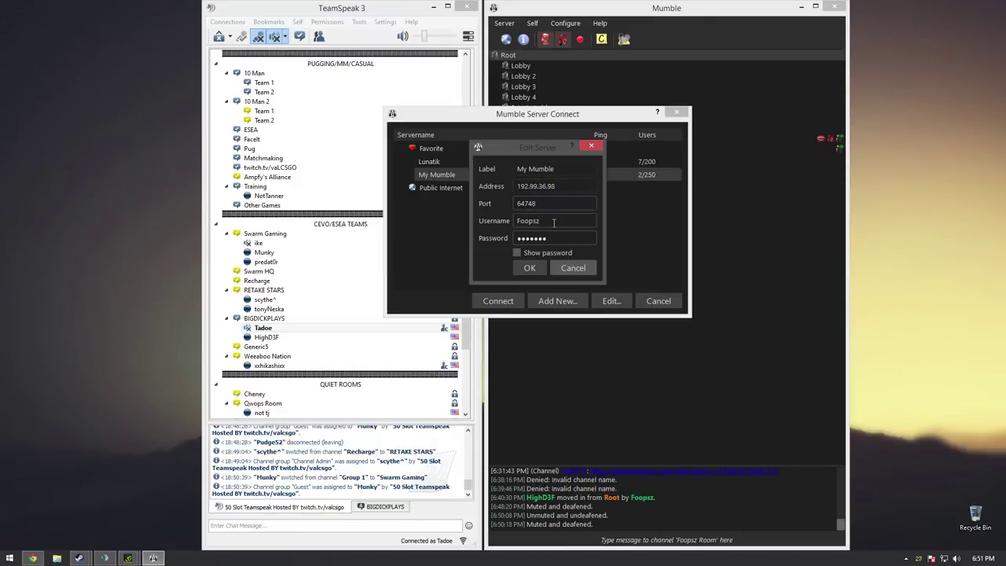
pyautogui.doubleClick(553, 222)
pyautogui.click(553, 223)
pyautogui.hotkey('shift', 'Tab')
pyautogui.hotkey('shift', 'Tab')
pyautogui.hotkey('shift', 'Tab')
pyautogui.press('Tab')
pyautogui.click(562, 218)
pyautogui.tripleClick(559, 170)
pyautogui.click(578, 168)
pyautogui.tripleClick(571, 165)
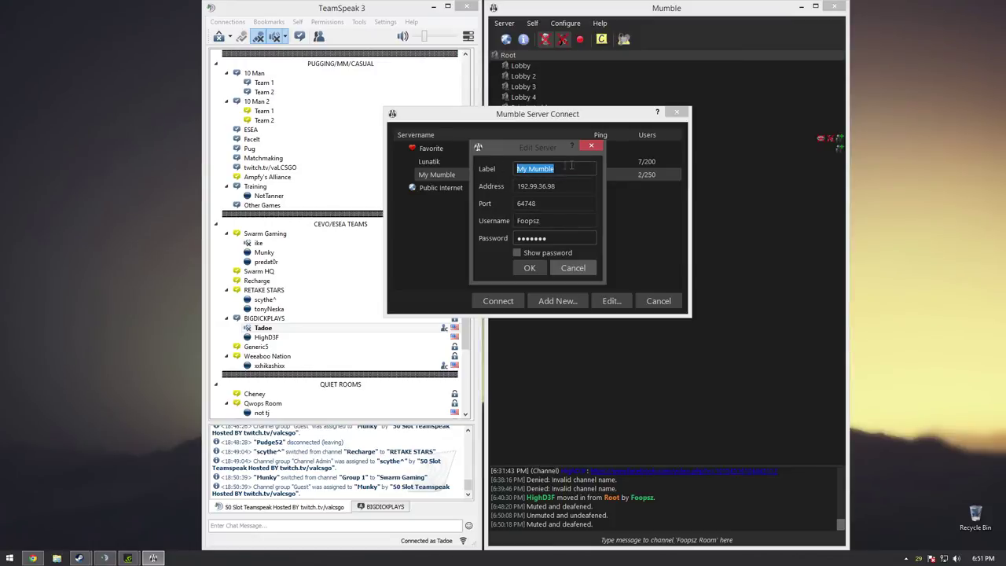
pyautogui.click(533, 269)
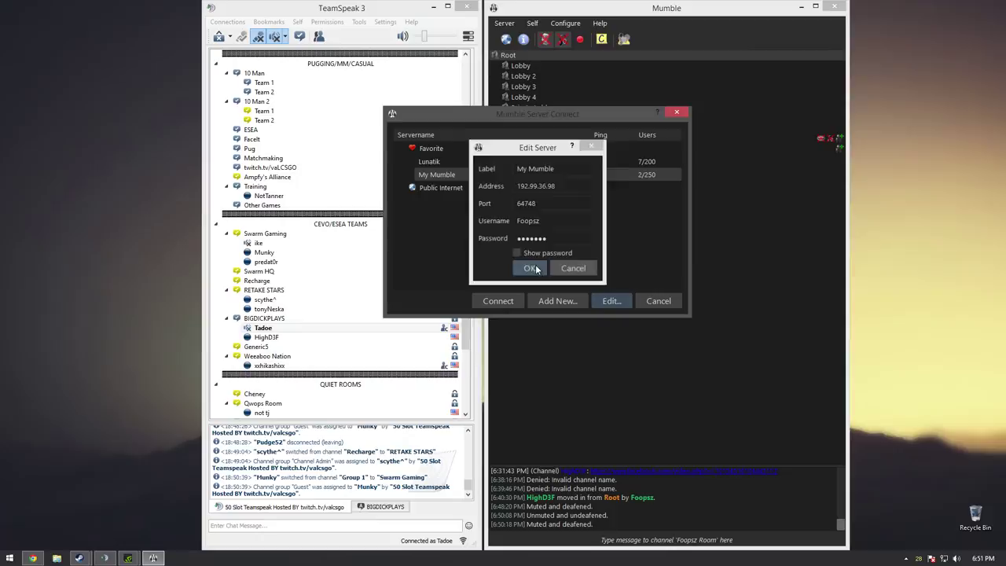
pyautogui.click(650, 304)
# Run the Audio Wizard to its end, keeping the Razer Kraken 7.1 devices and push-to-talk on M:Button 4
pyautogui.click(565, 23)
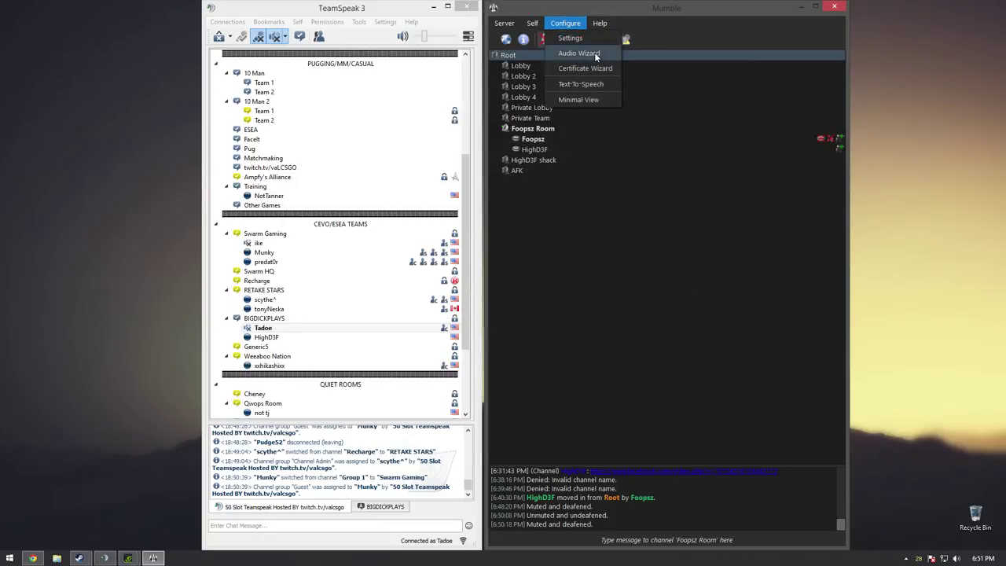
pyautogui.click(594, 52)
pyautogui.click(772, 398)
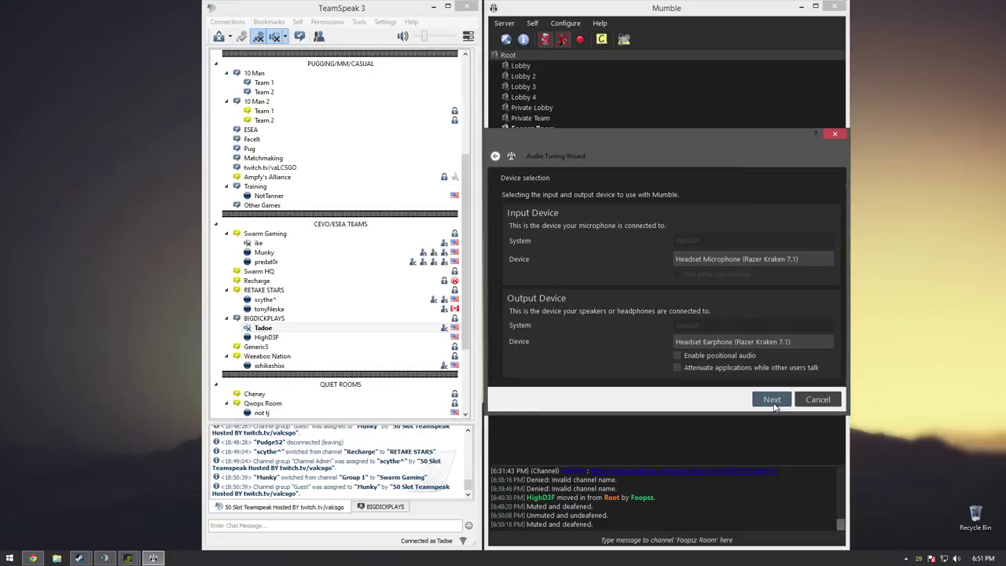
pyautogui.click(773, 400)
pyautogui.click(772, 400)
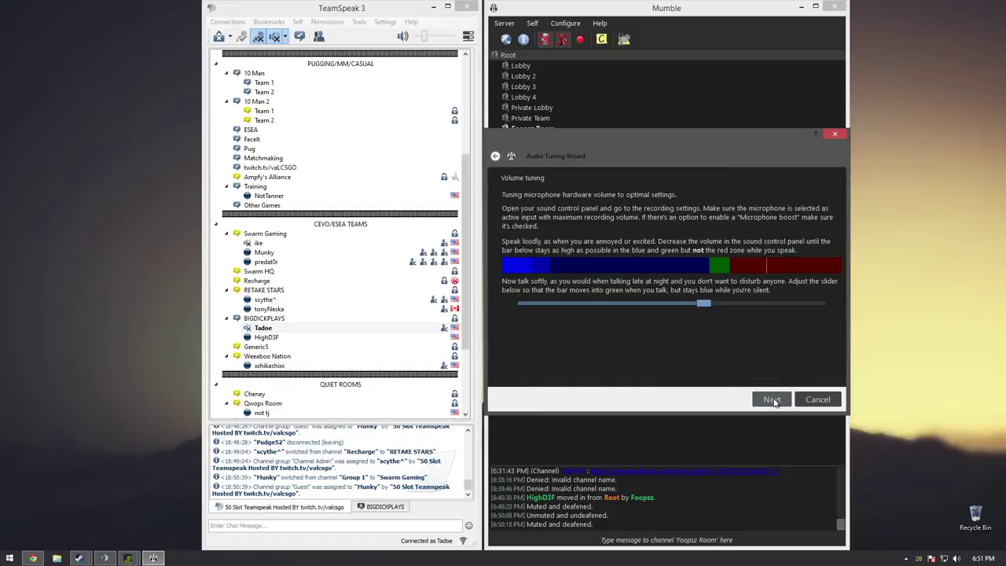
pyautogui.click(772, 400)
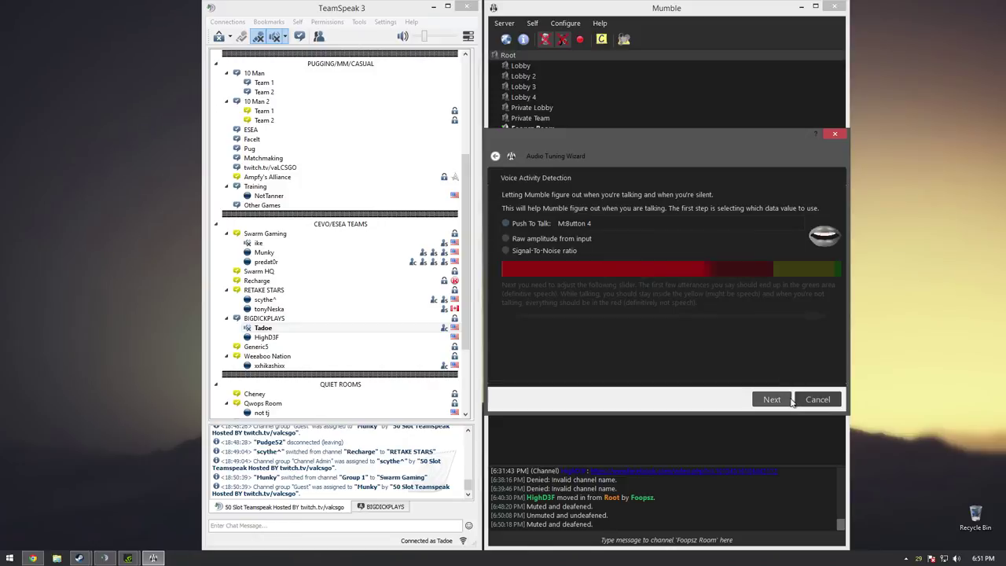
pyautogui.press('Return')
pyautogui.click(778, 398)
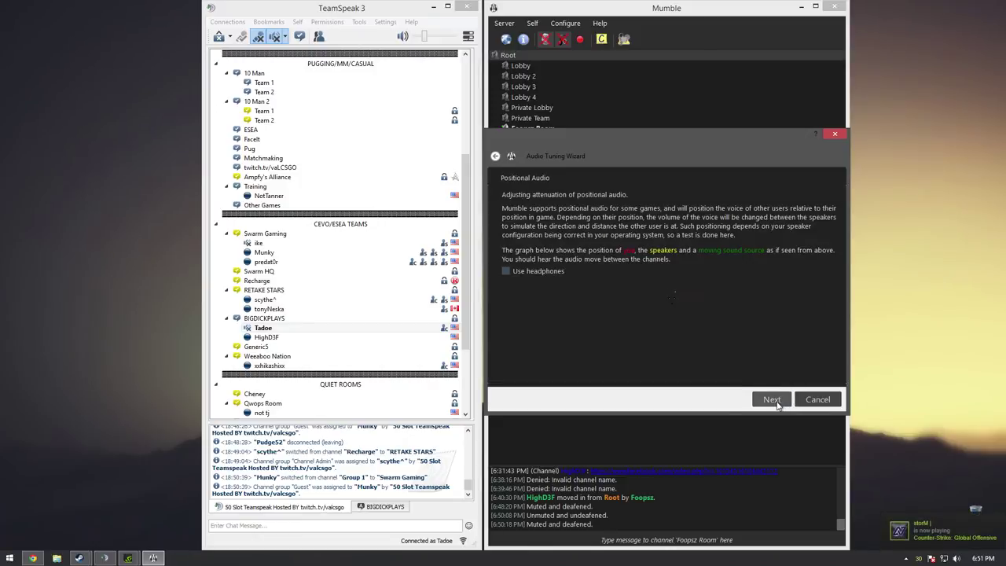
pyautogui.click(776, 400)
pyautogui.click(774, 401)
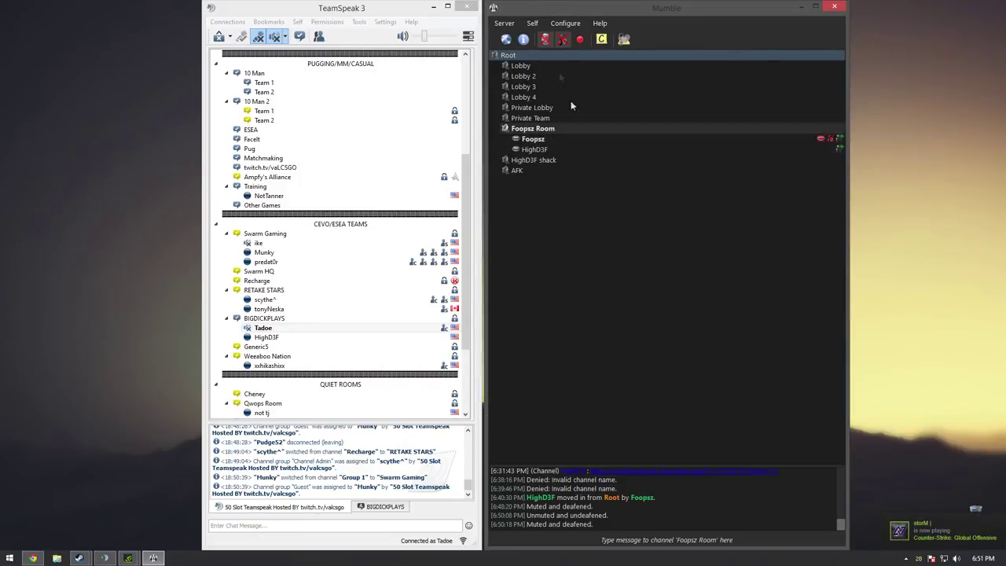
pyautogui.click(564, 23)
pyautogui.click(656, 117)
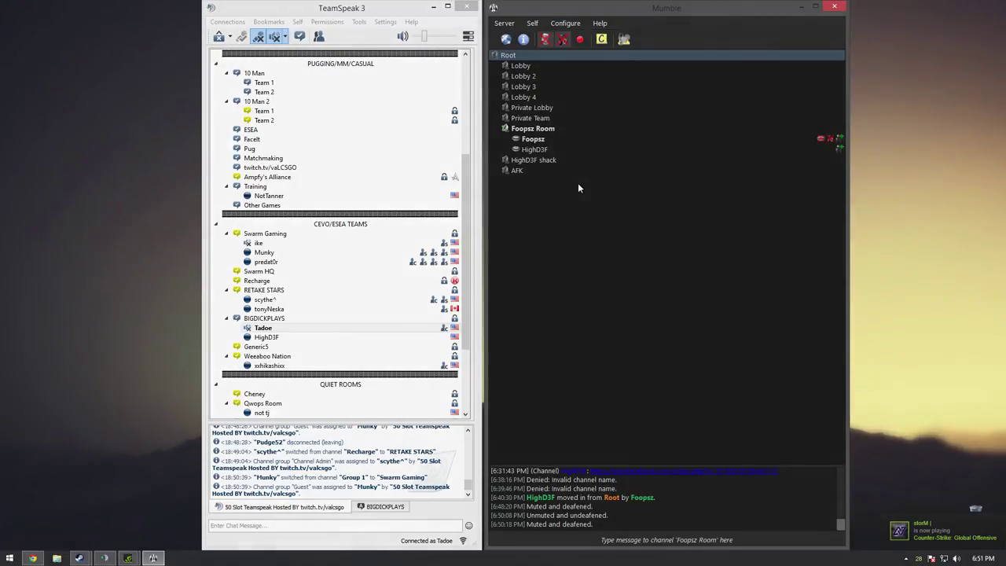